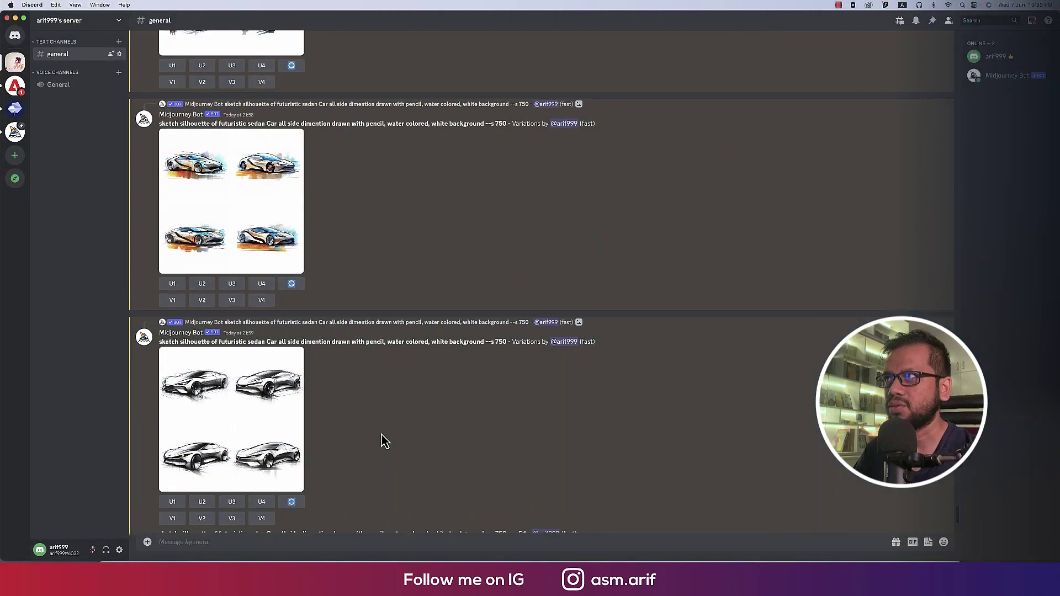
# Examine the SUV-with-pilot sketch grid up close and go over its prompt
pyautogui.scroll(3, 384, 440)
pyautogui.scroll(10, 381, 438)
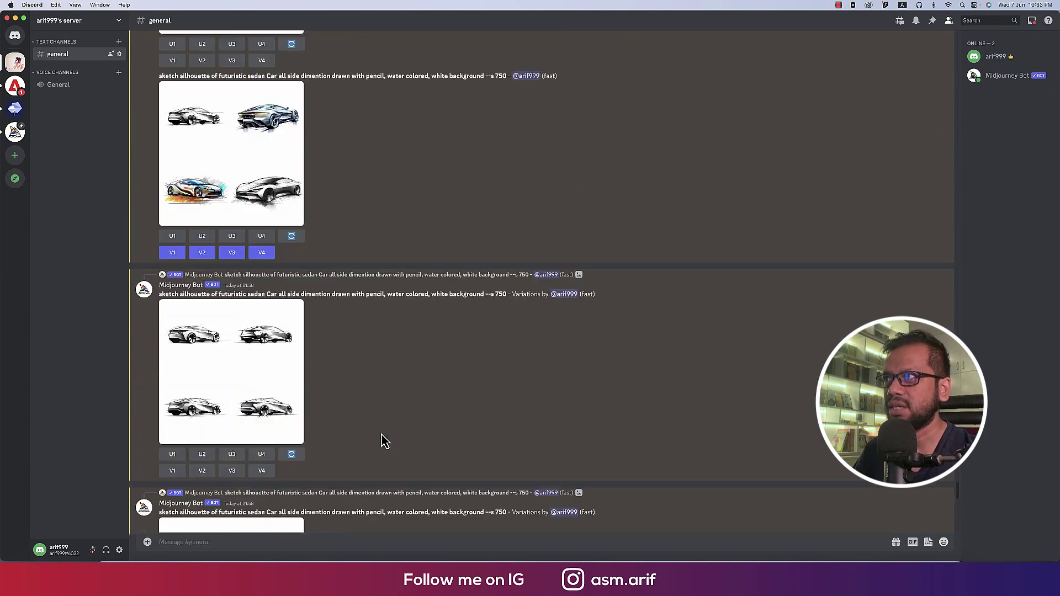
pyautogui.scroll(5, 320, 363)
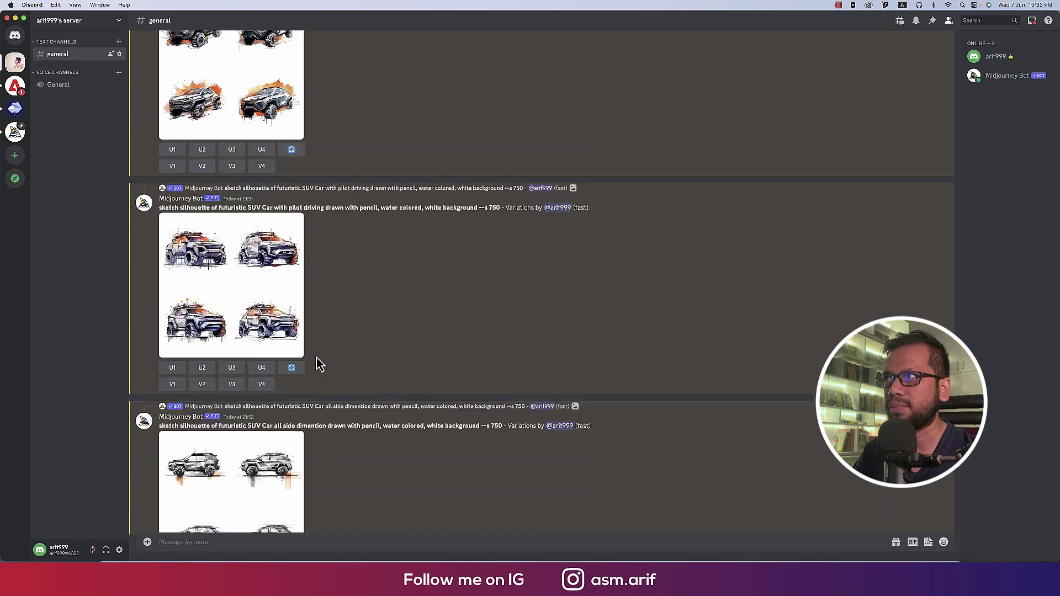
pyautogui.click(281, 250)
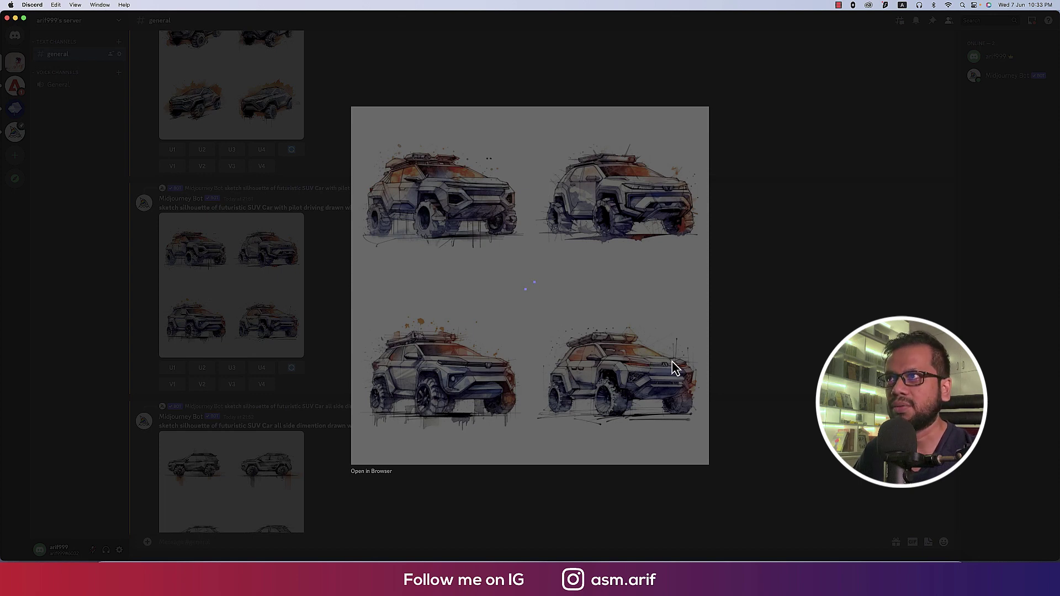
pyautogui.click(734, 400)
pyautogui.moveTo(180, 207); pyautogui.dragTo(478, 209)
pyautogui.click(373, 209)
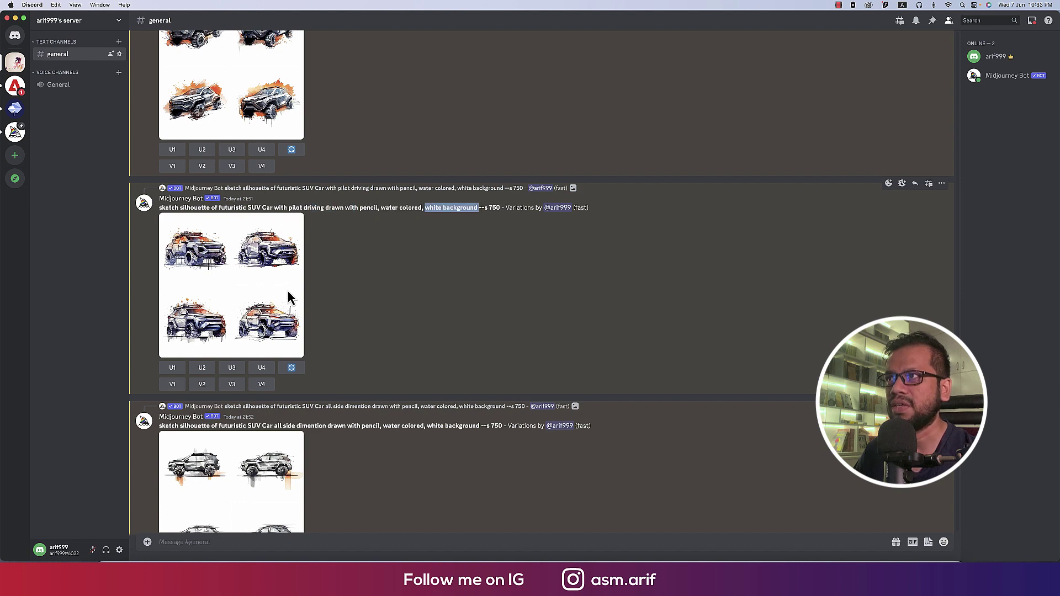
pyautogui.click(289, 299)
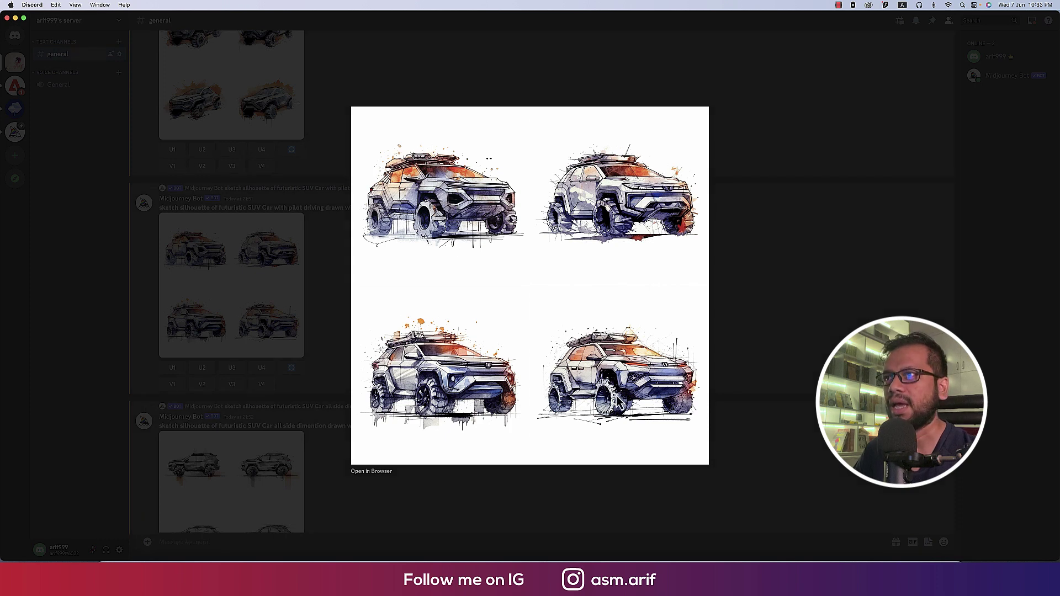
pyautogui.click(806, 398)
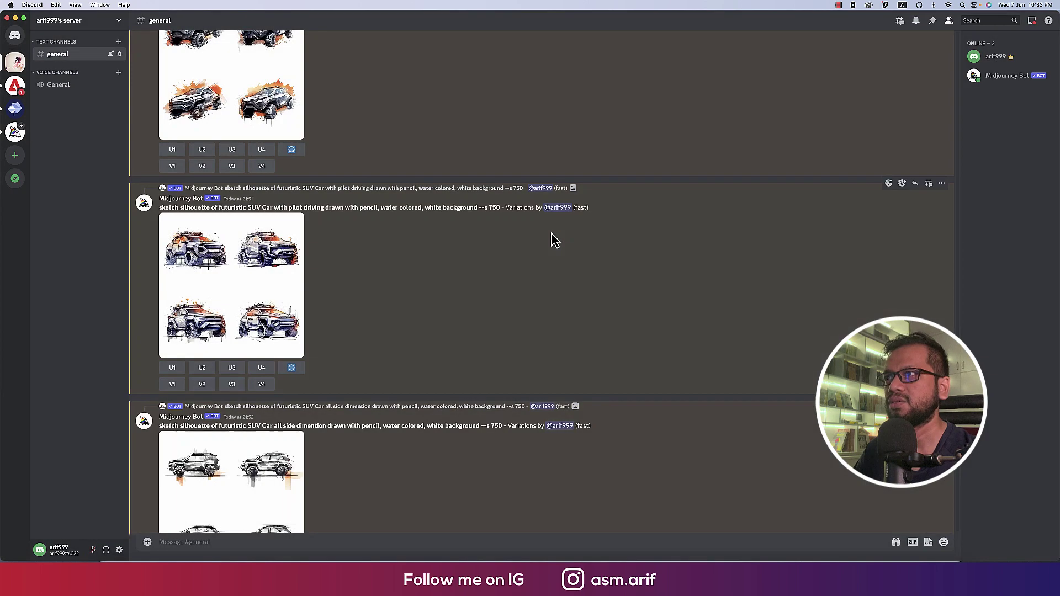
# Copy the '--s 750' stylize parameter from the SUV prompt
pyautogui.moveTo(487, 207)
pyautogui.mouseDown()
pyautogui.moveTo(502, 208)
pyautogui.moveTo(482, 208)
pyautogui.mouseUp()
pyautogui.click(491, 212)
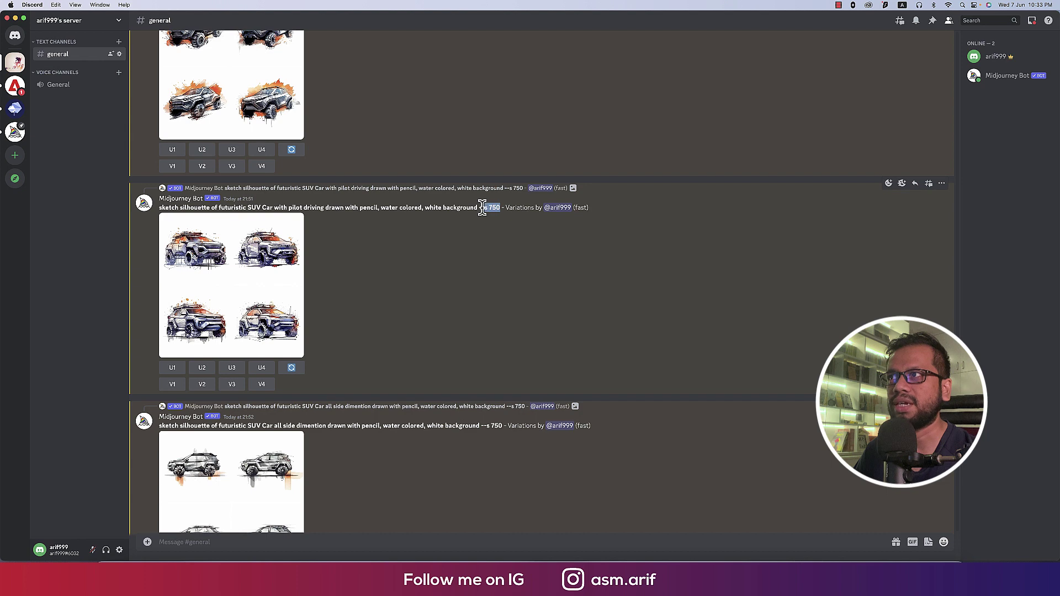
pyautogui.rightClick(485, 208)
pyautogui.click(497, 219)
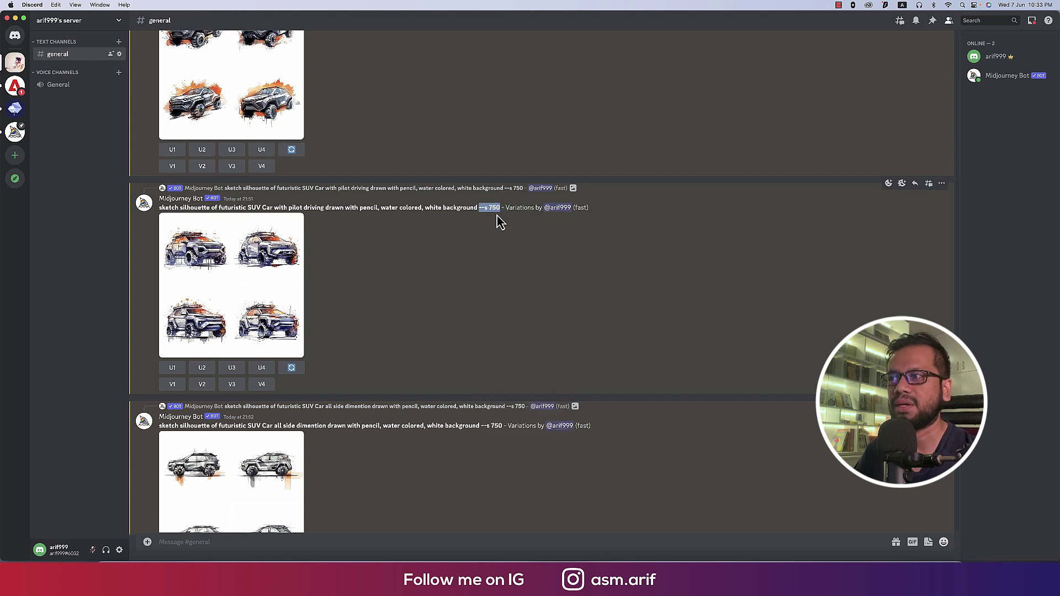
# Google '--s 750 meaning in mid journey', confirm it means Style Very High, then return to Discord
pyautogui.click(213, 552)
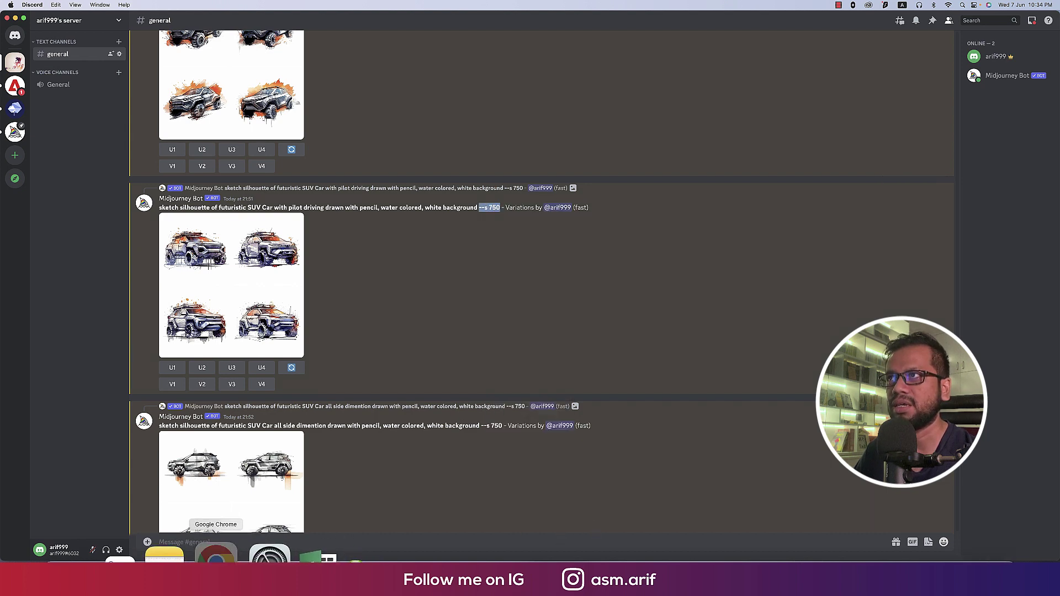
pyautogui.click(1019, 20)
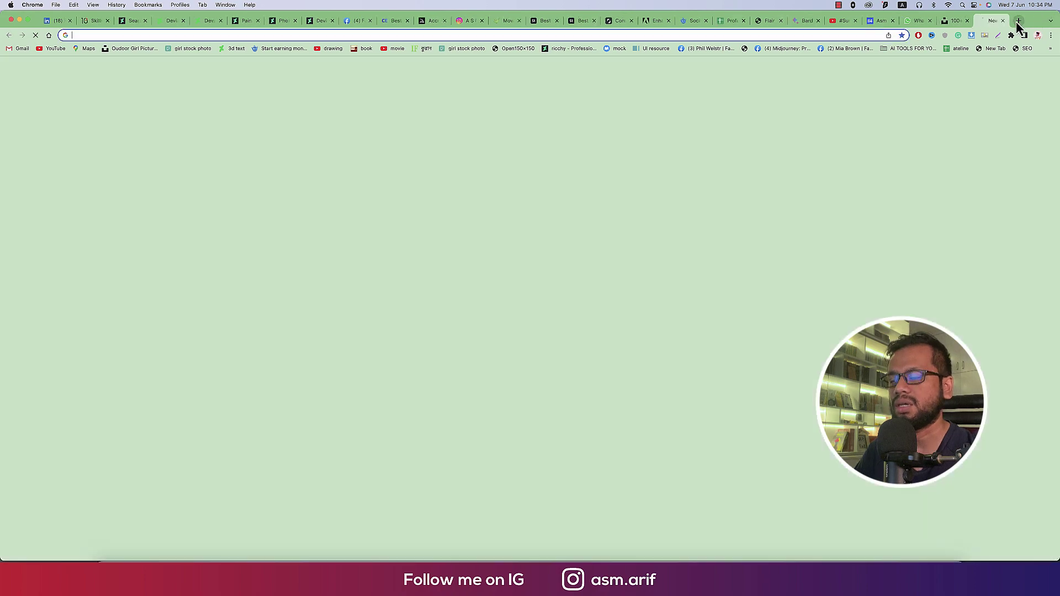
pyautogui.write('--s 750')
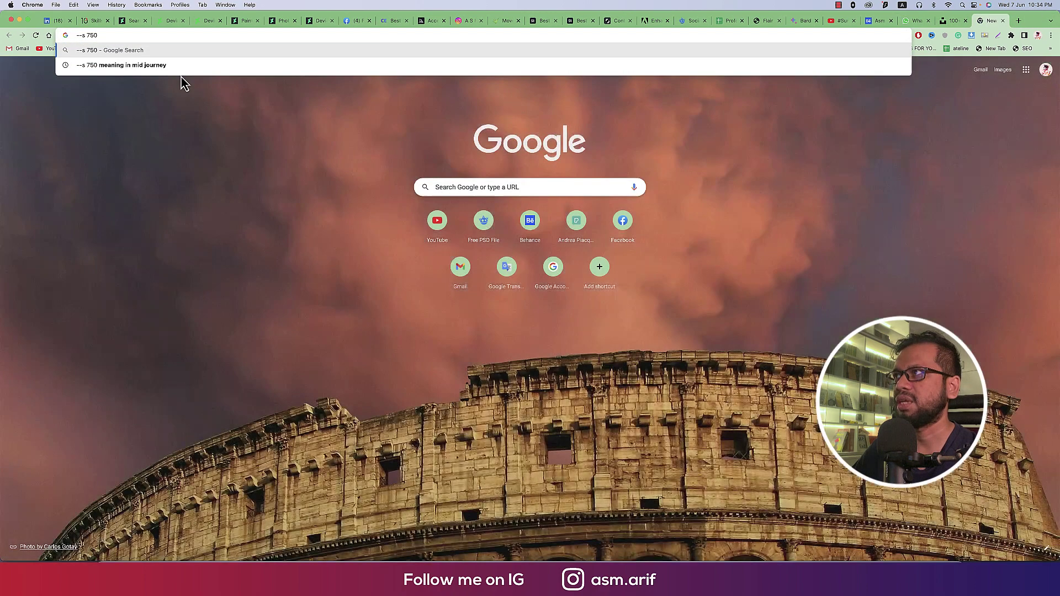
pyautogui.click(178, 67)
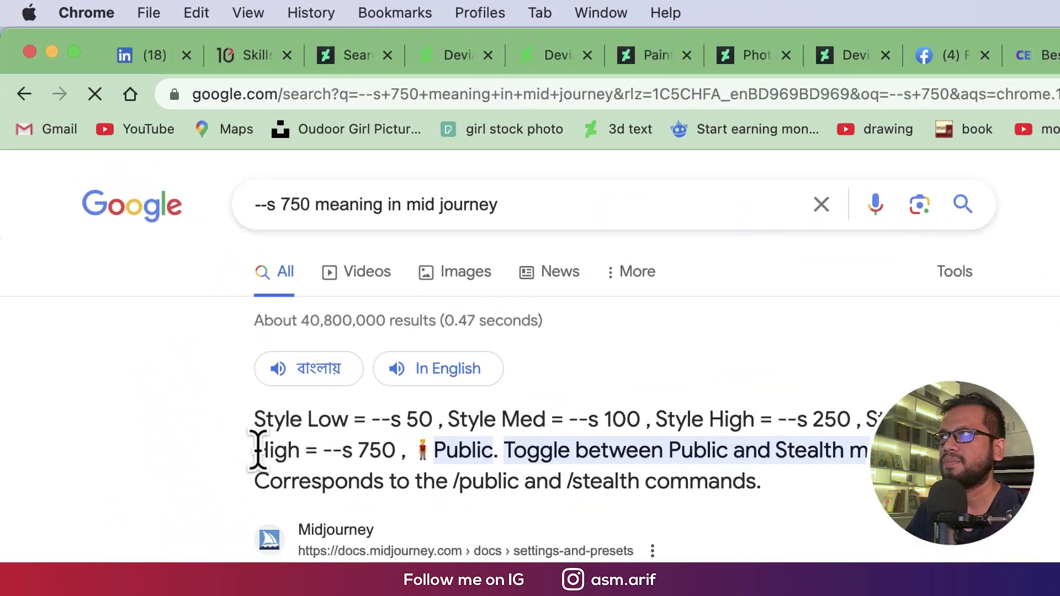
pyautogui.moveTo(257, 450); pyautogui.dragTo(349, 447)
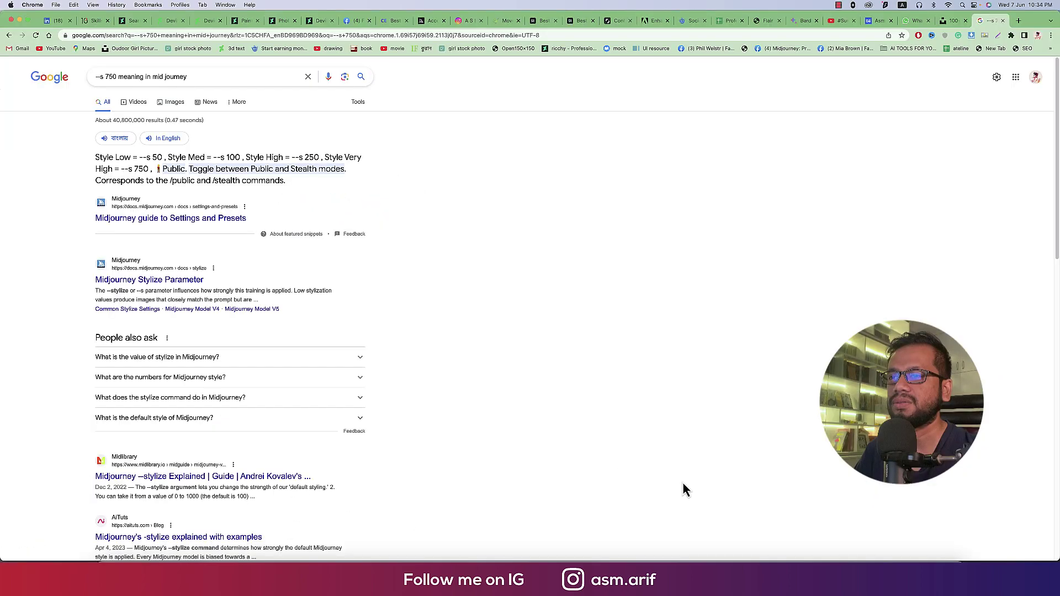
pyautogui.click(819, 557)
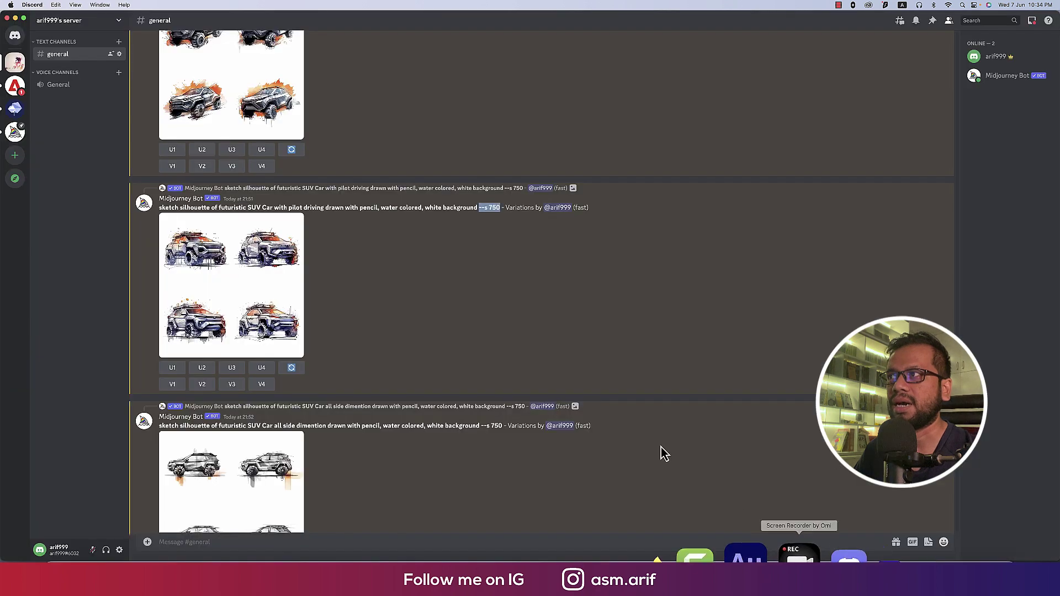
# Preview the SUV grid once more, then scroll down to the newest --v 5.1 sedan result
pyautogui.click(277, 280)
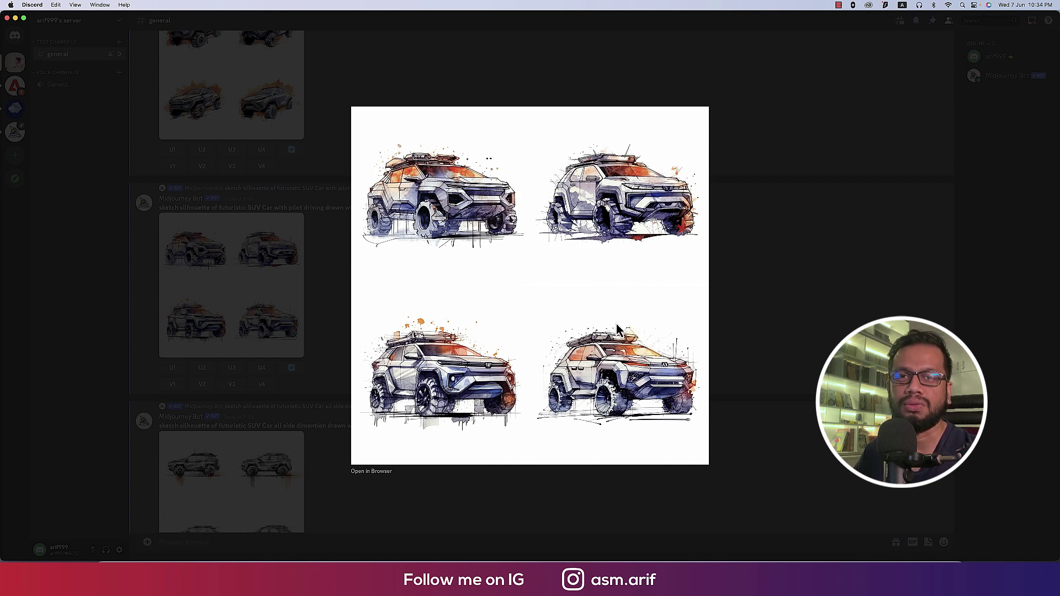
pyautogui.click(772, 376)
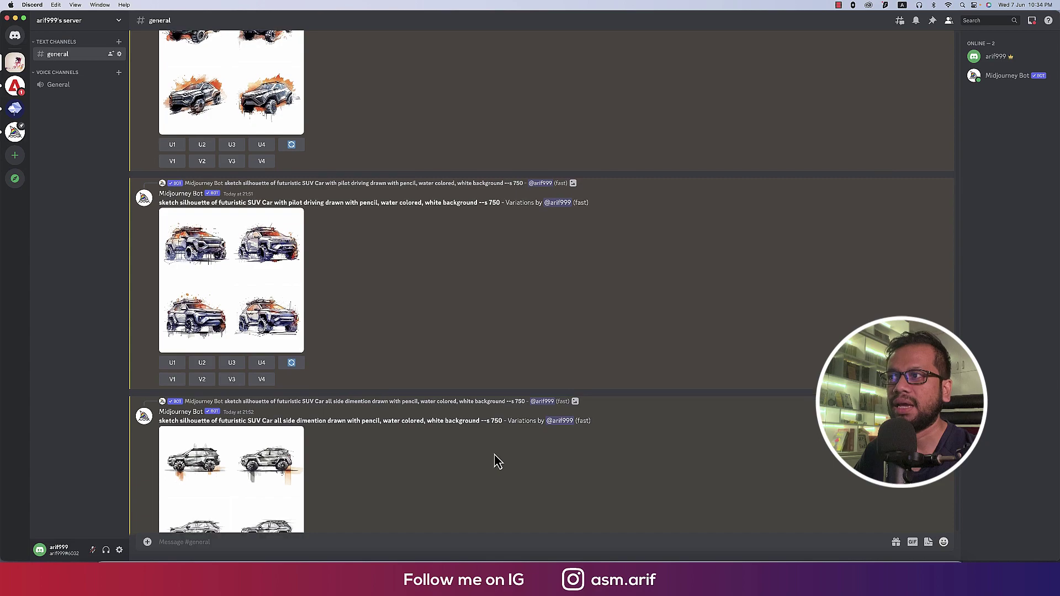
pyautogui.scroll(-5, 497, 462)
pyautogui.scroll(-8, 496, 460)
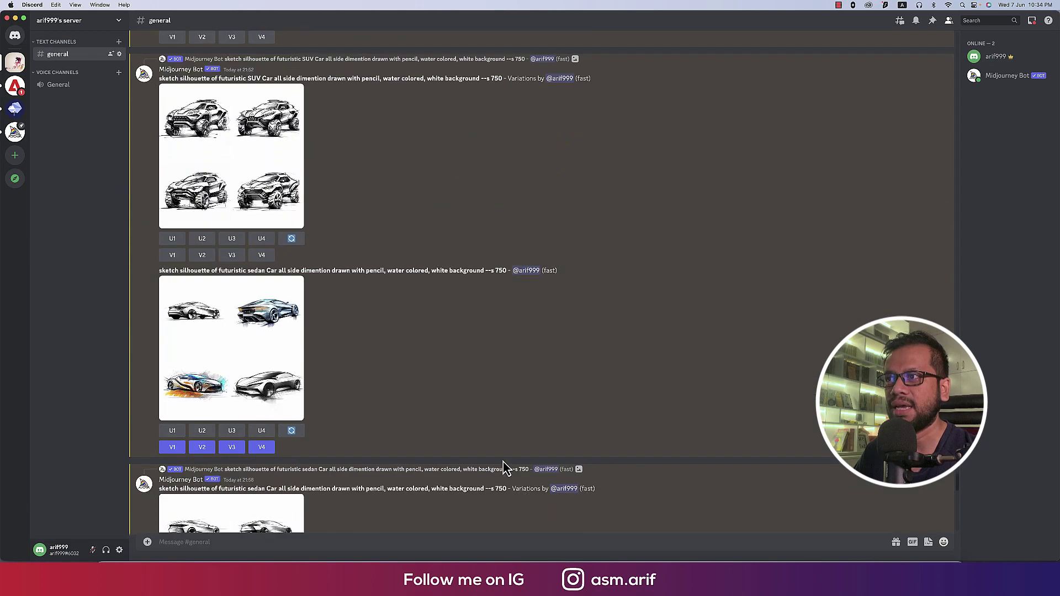
pyautogui.scroll(-2, 519, 486)
pyautogui.scroll(-5, 521, 492)
pyautogui.scroll(-5, 519, 479)
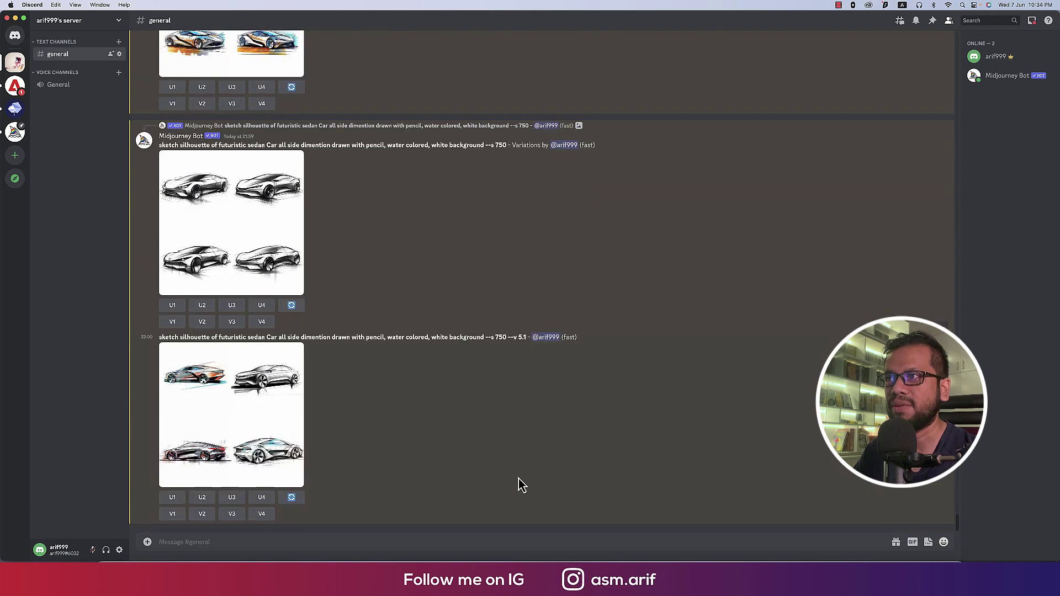
# Copy the full futuristic sedan prompt ending in --s 750 --v 5.1
pyautogui.moveTo(522, 340)
pyautogui.mouseDown()
pyautogui.moveTo(412, 353)
pyautogui.moveTo(161, 338)
pyautogui.mouseUp()
pyautogui.rightClick(175, 339)
pyautogui.click(185, 344)
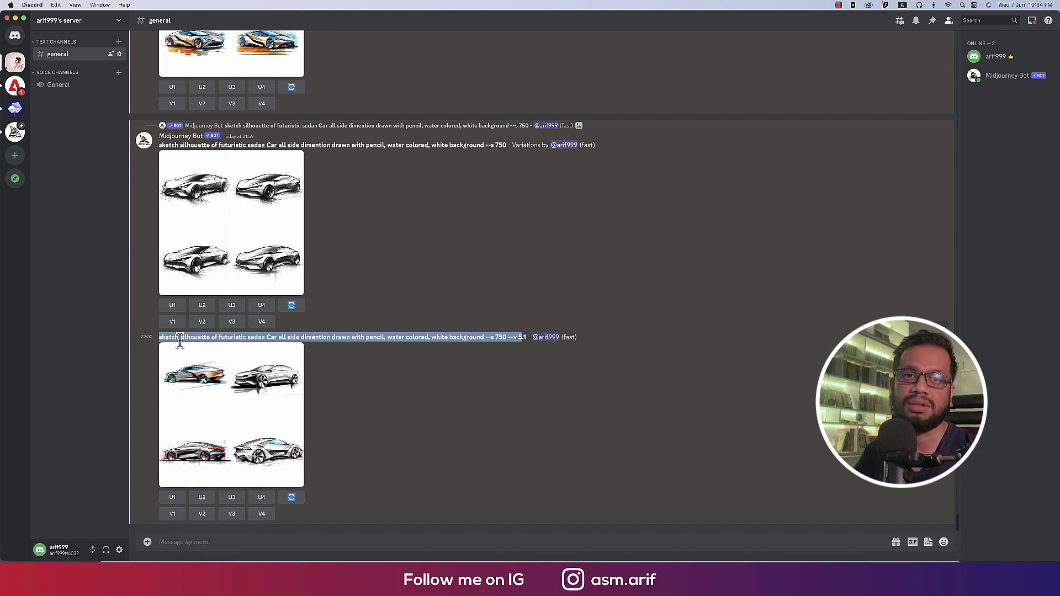
# Submit the copied sedan prompt to Midjourney with /imagine as the --v 5 job
pyautogui.click(417, 547)
pyautogui.press('super+v')
pyautogui.press('super+a')
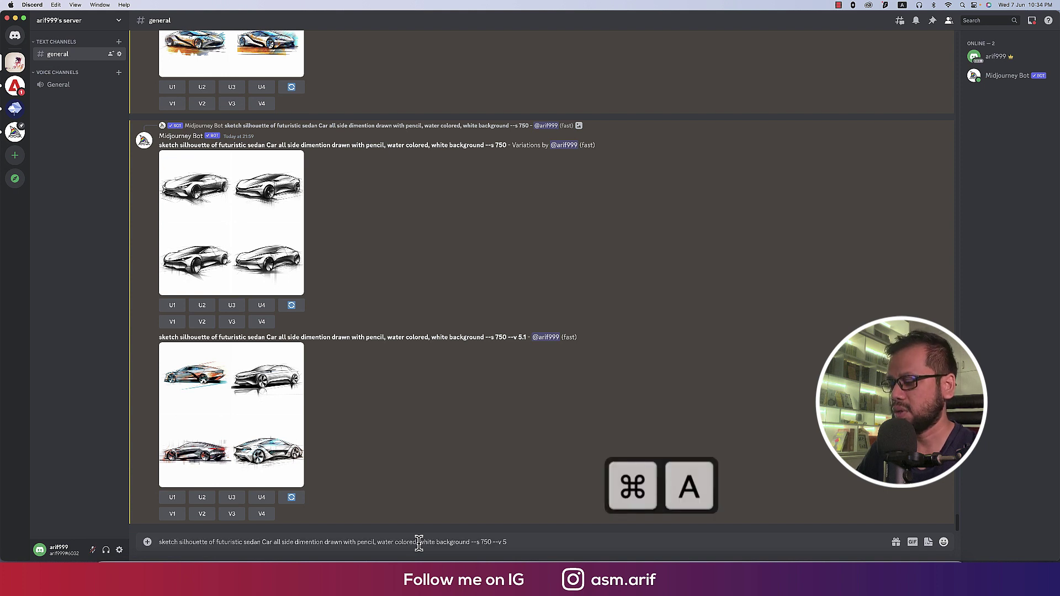
pyautogui.press('super+c')
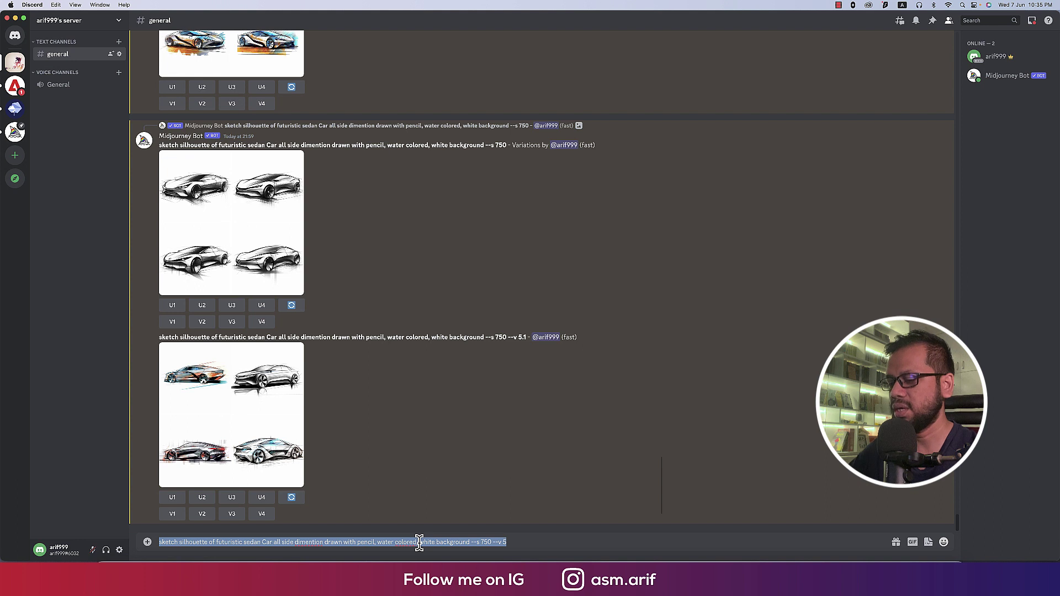
pyautogui.press('BackSpace')
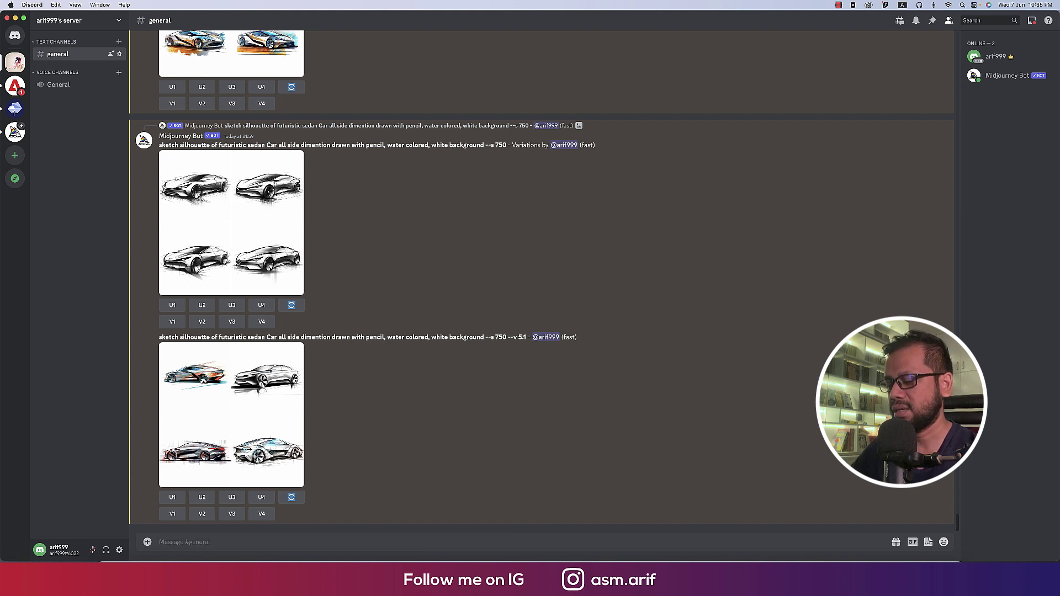
pyautogui.write('/')
pyautogui.click(224, 375)
pyautogui.press('super+v')
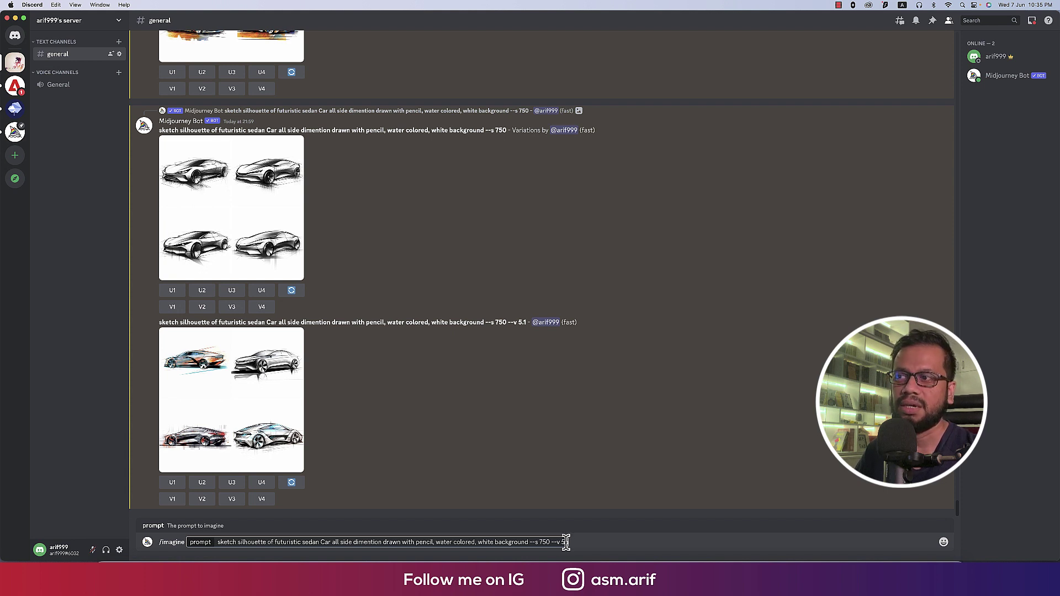
pyautogui.press('Return')
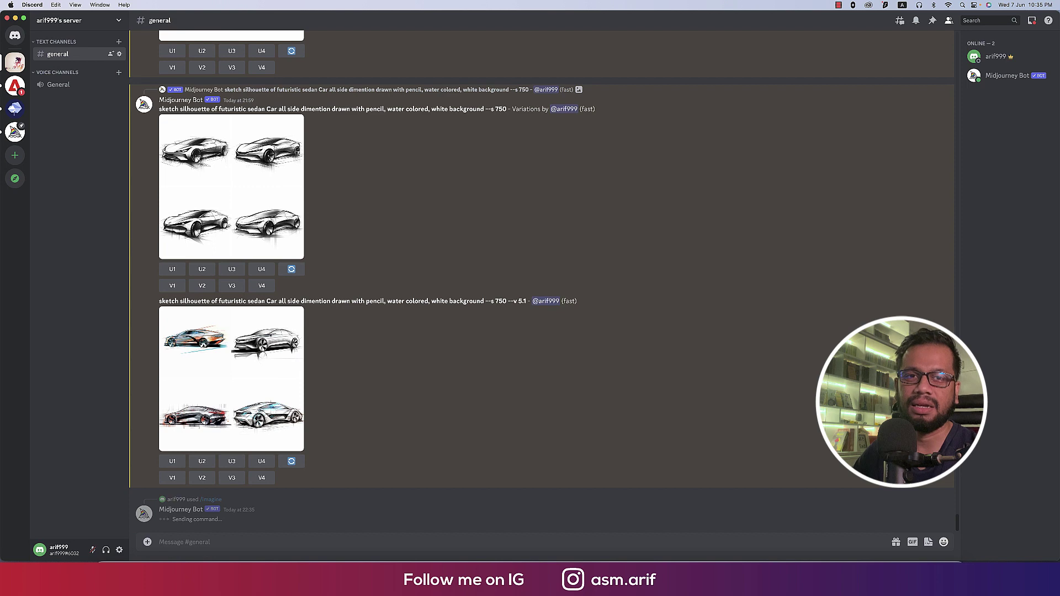
# Queue the same sedan prompt with /imagine, changing the version to --v 4
pyautogui.write('/')
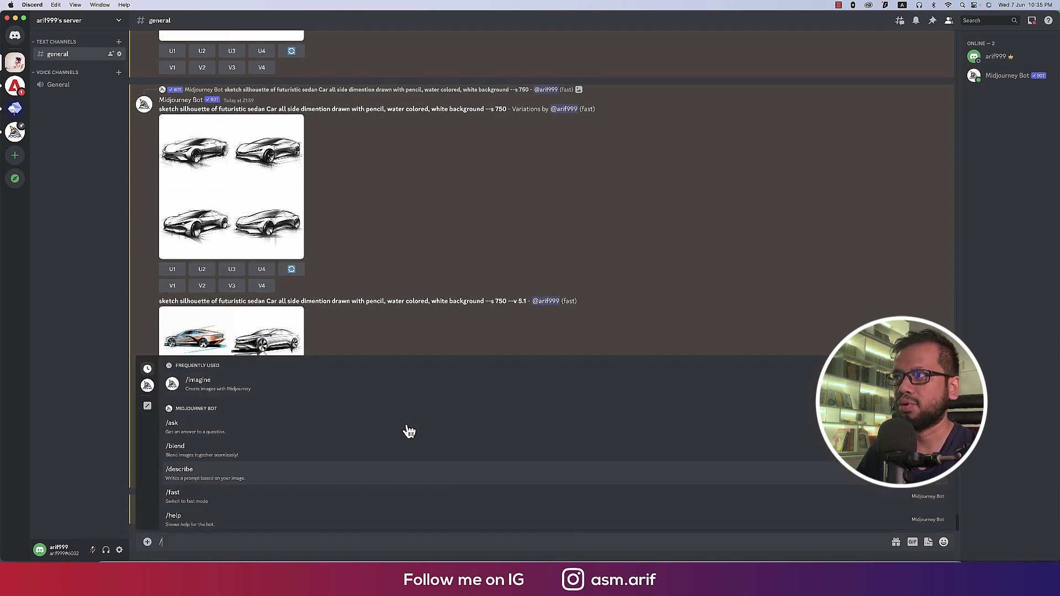
pyautogui.click(239, 381)
pyautogui.press('super+v')
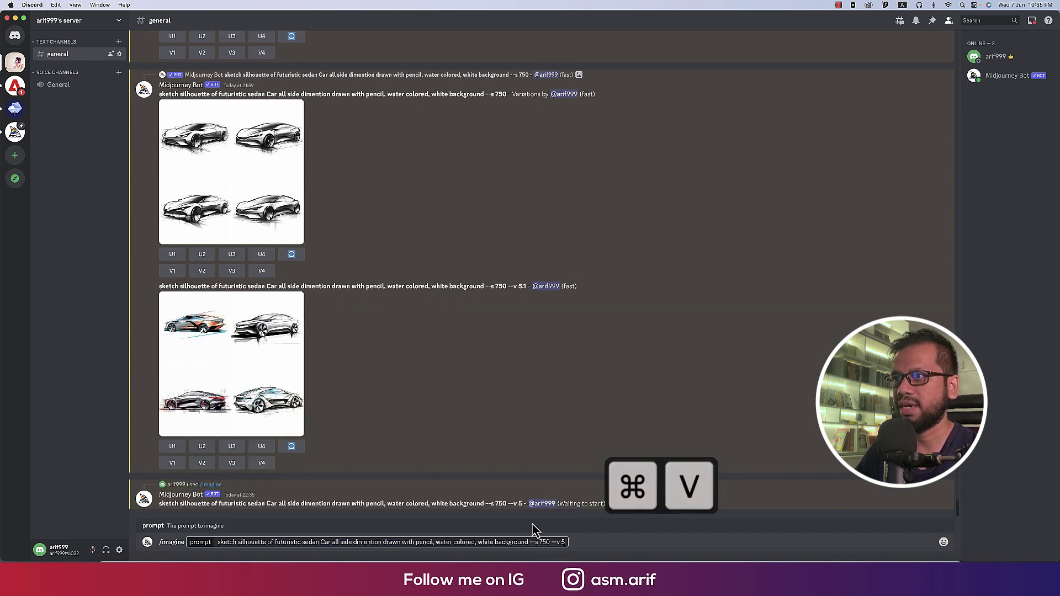
pyautogui.write('4')
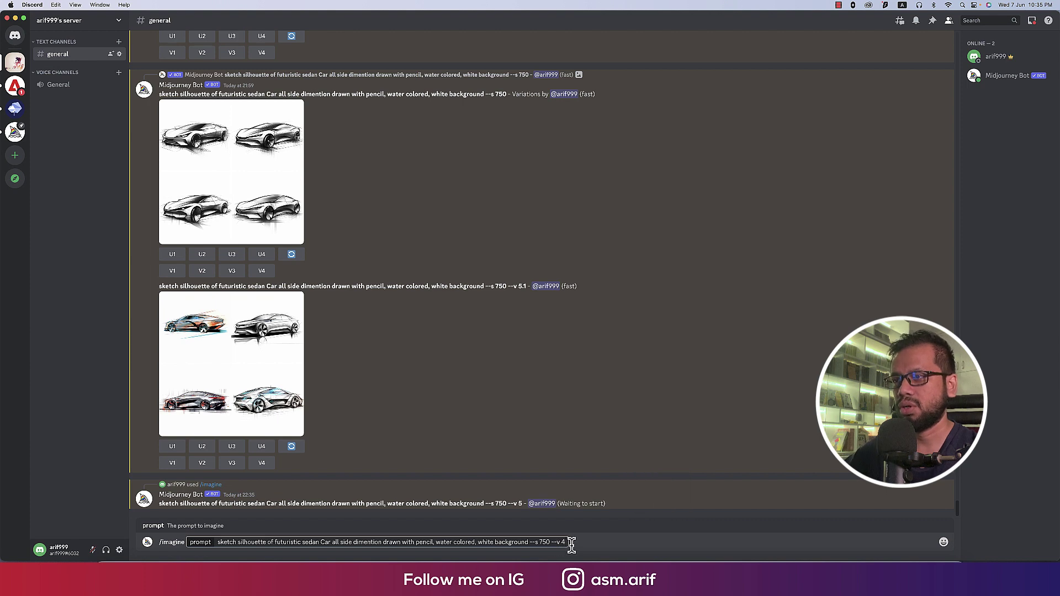
pyautogui.press('Return')
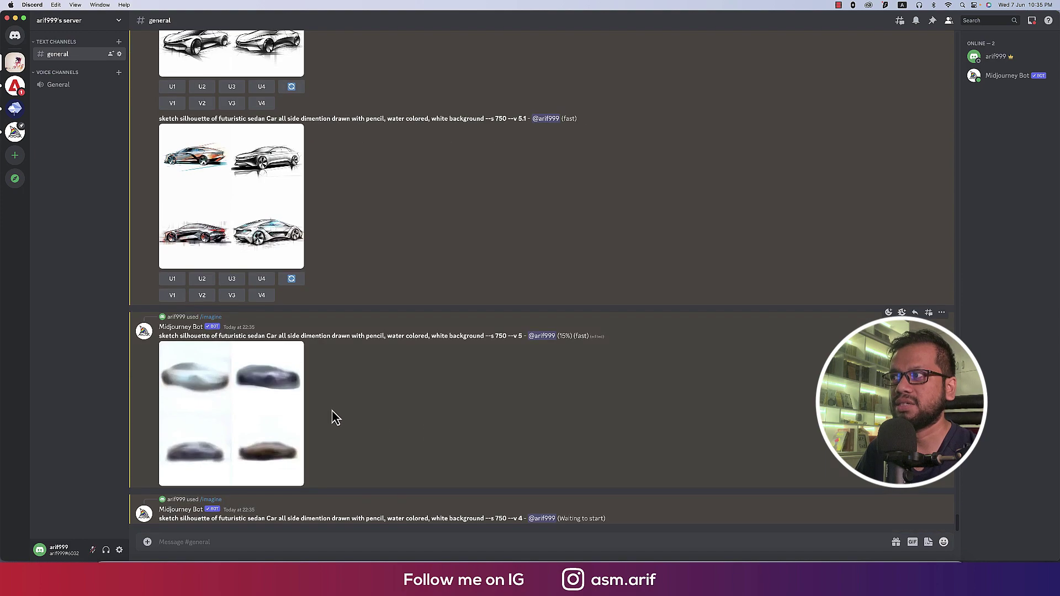
pyautogui.scroll(10, 253, 391)
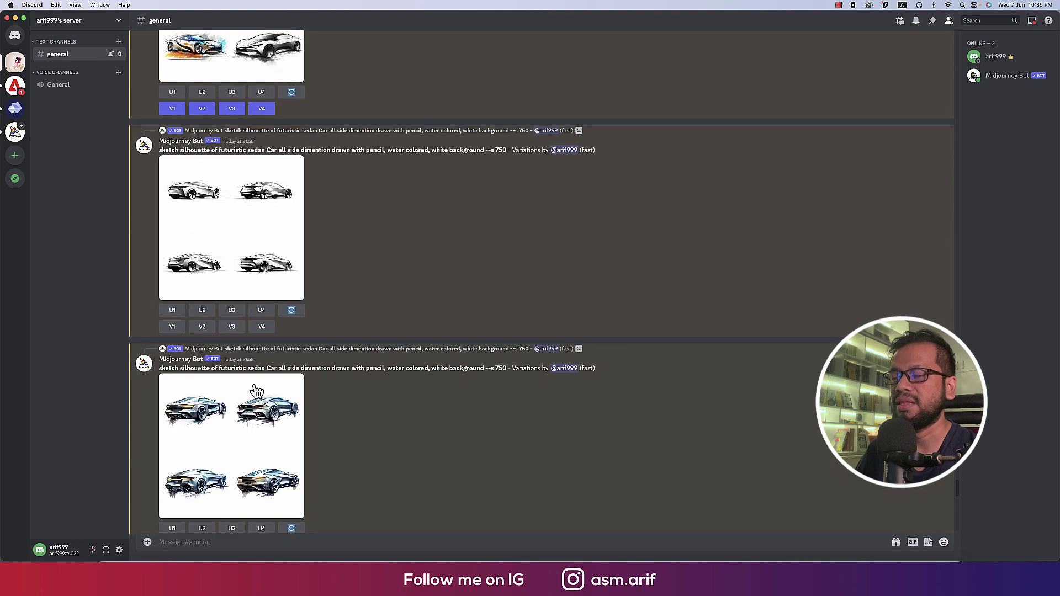
pyautogui.click(268, 421)
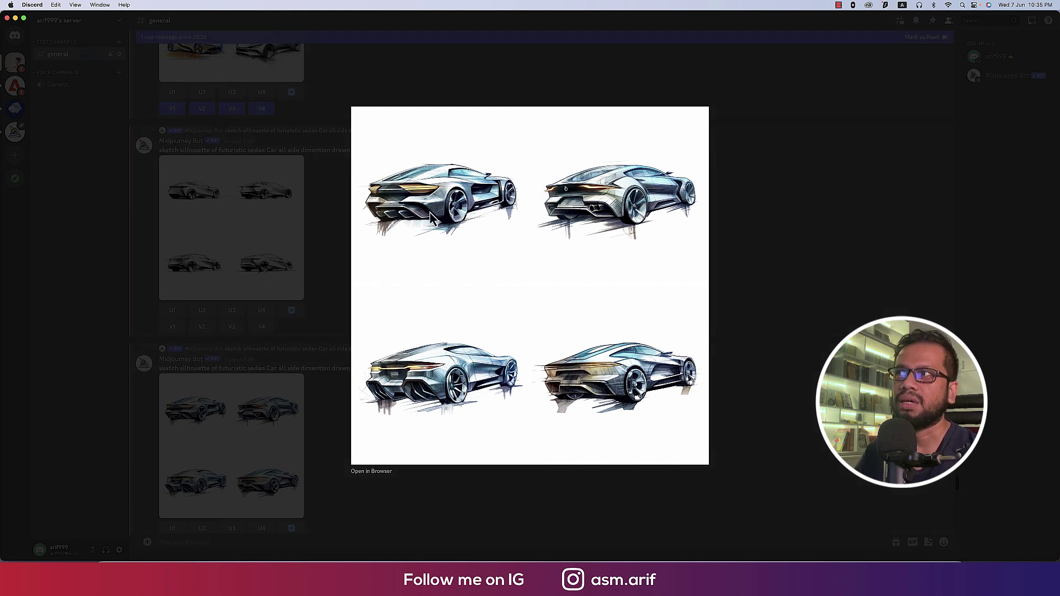
pyautogui.click(734, 338)
pyautogui.click(280, 253)
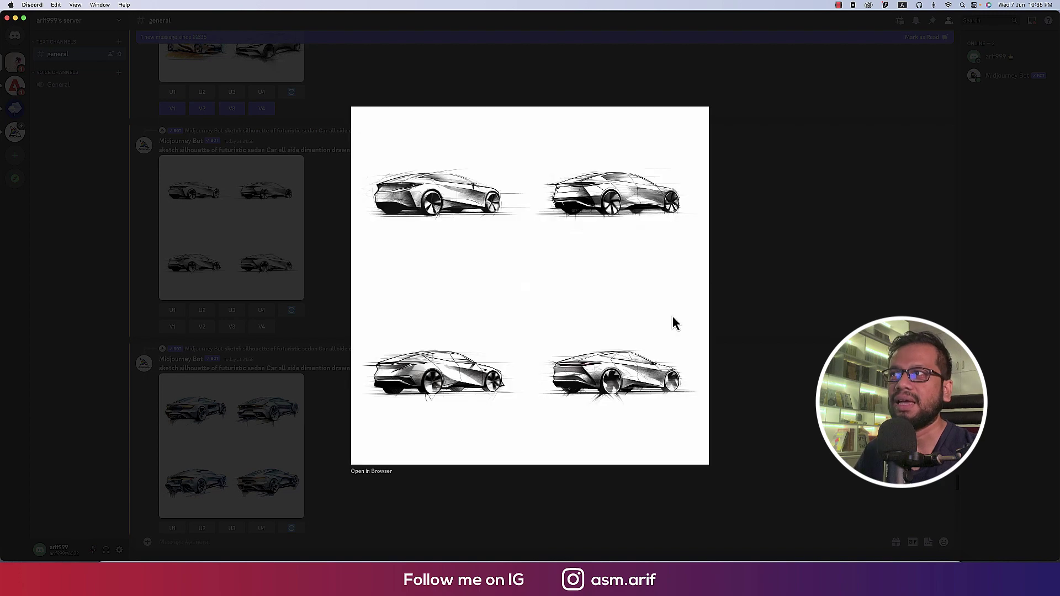
pyautogui.click(734, 284)
pyautogui.scroll(5, 248, 331)
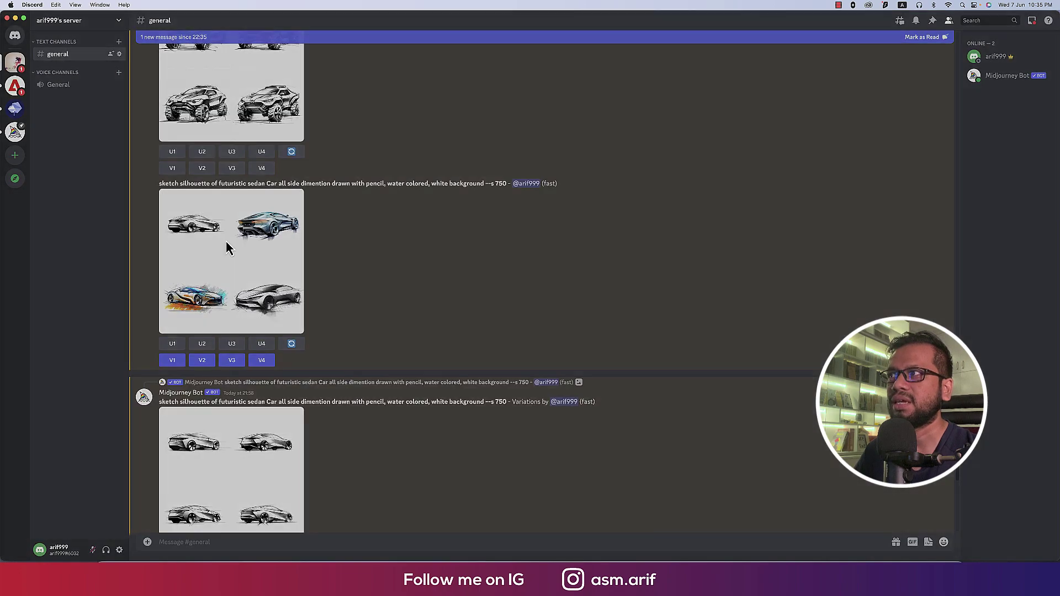
pyautogui.click(230, 248)
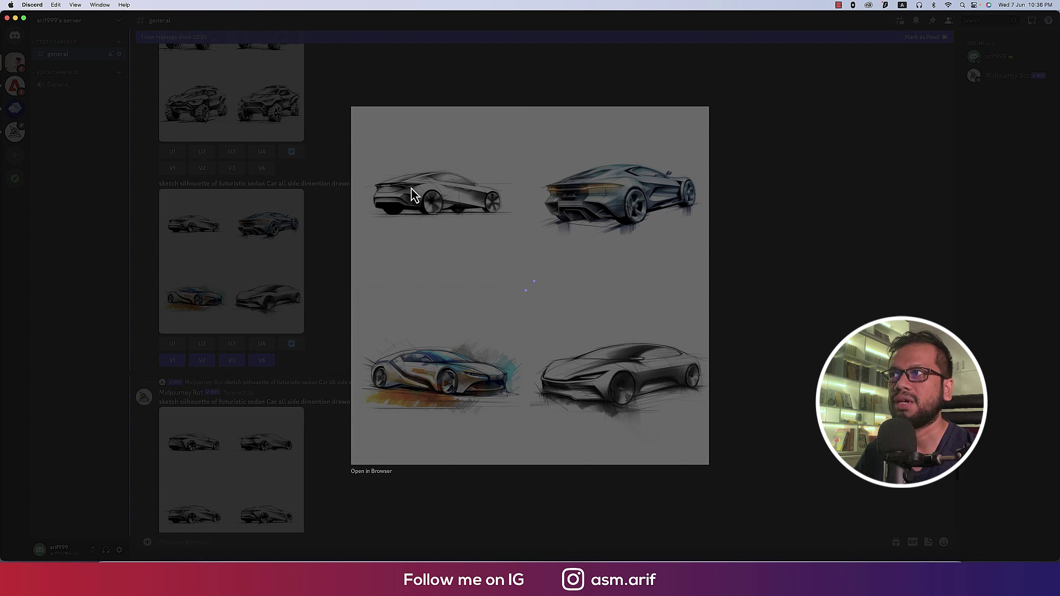
pyautogui.click(309, 378)
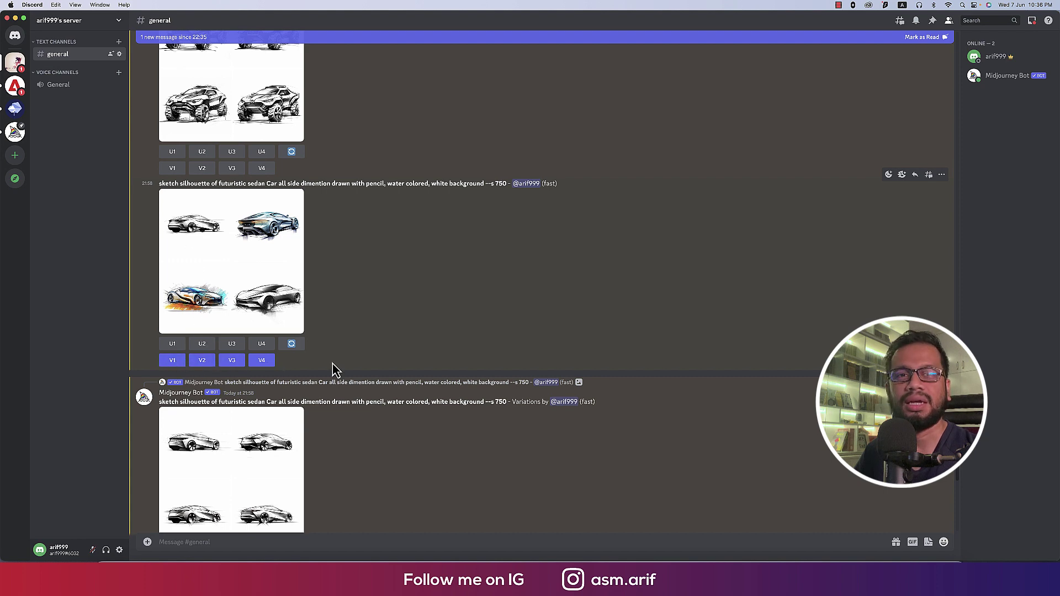
pyautogui.click(282, 292)
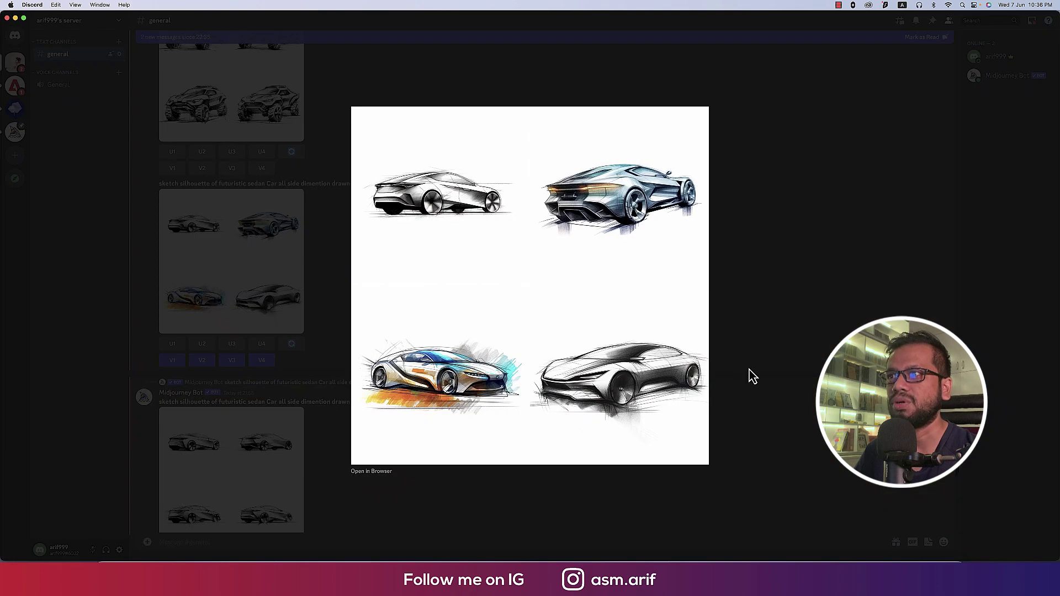
pyautogui.click(750, 374)
pyautogui.scroll(-1, 287, 439)
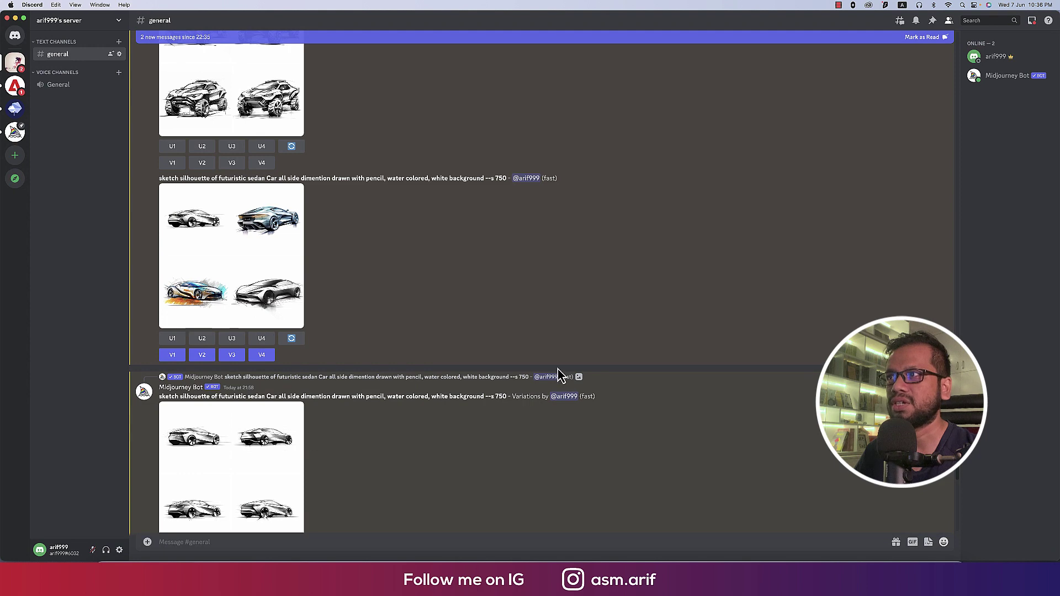
pyautogui.click(290, 482)
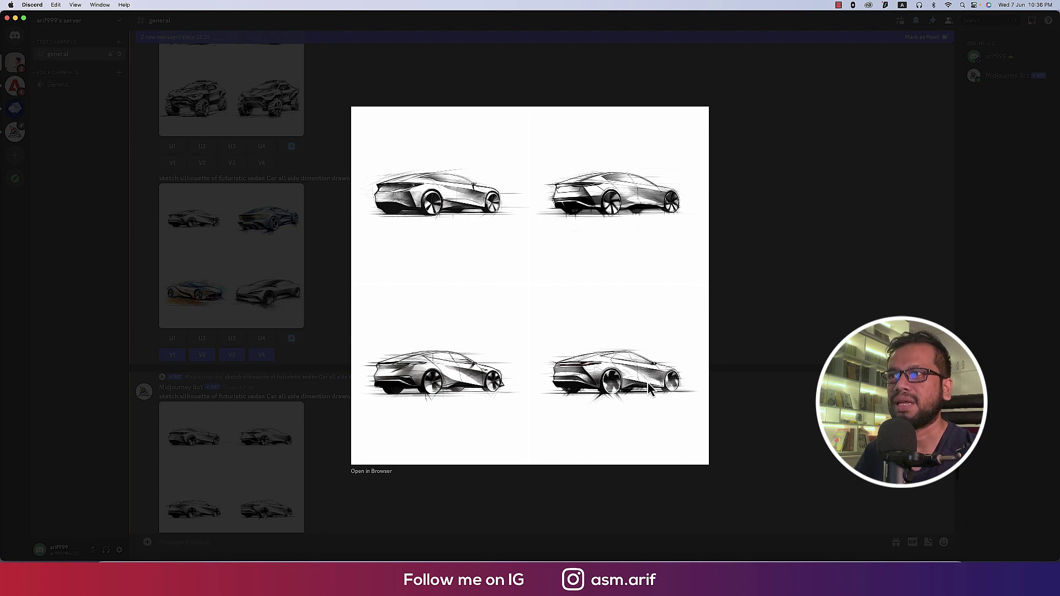
pyautogui.click(748, 399)
pyautogui.scroll(-1, 353, 362)
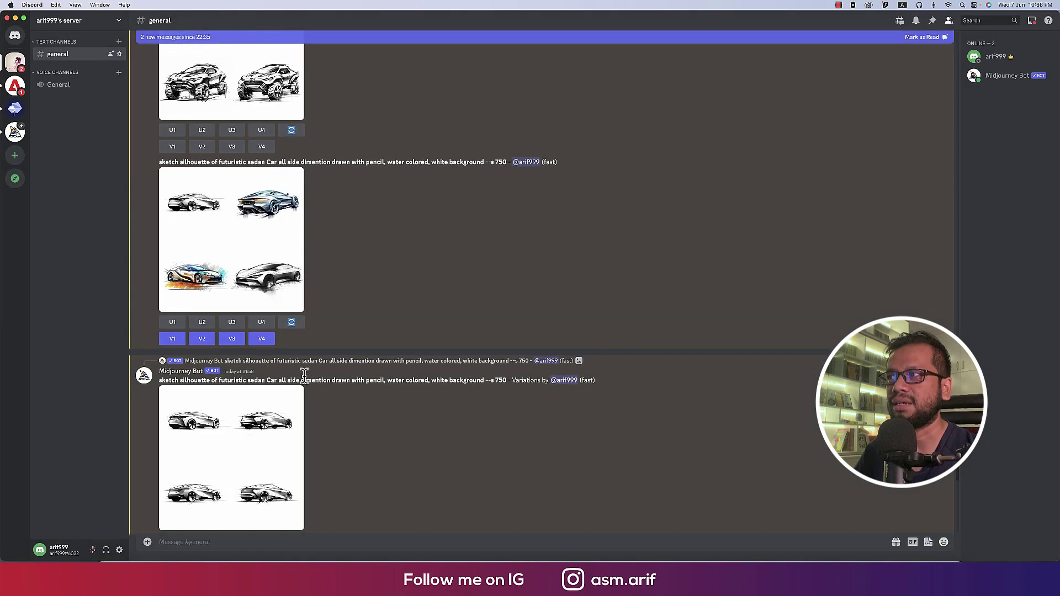
pyautogui.scroll(-10, 304, 376)
pyautogui.scroll(-6, 312, 385)
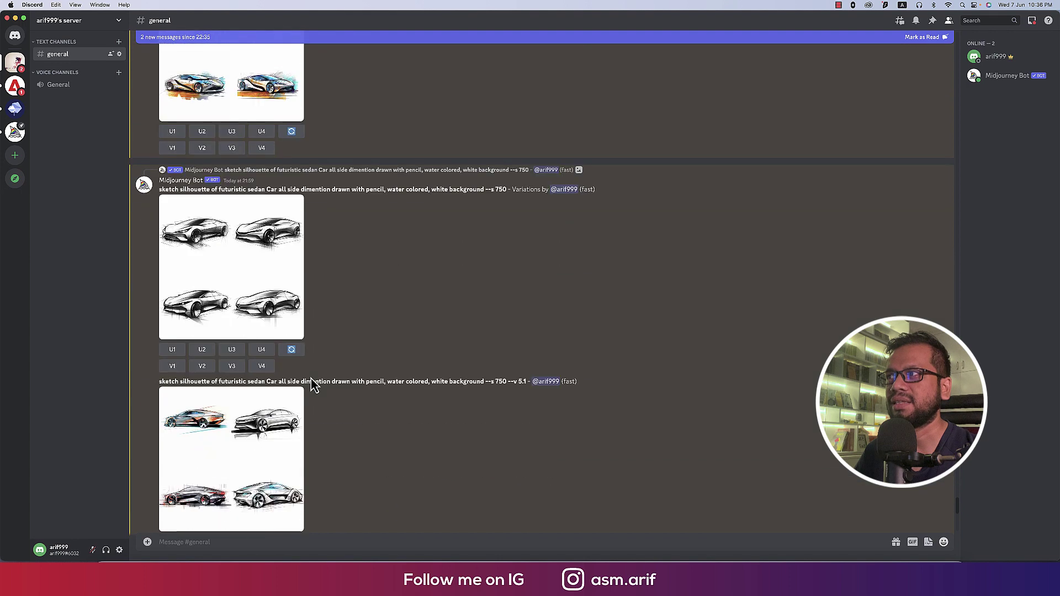
pyautogui.click(276, 325)
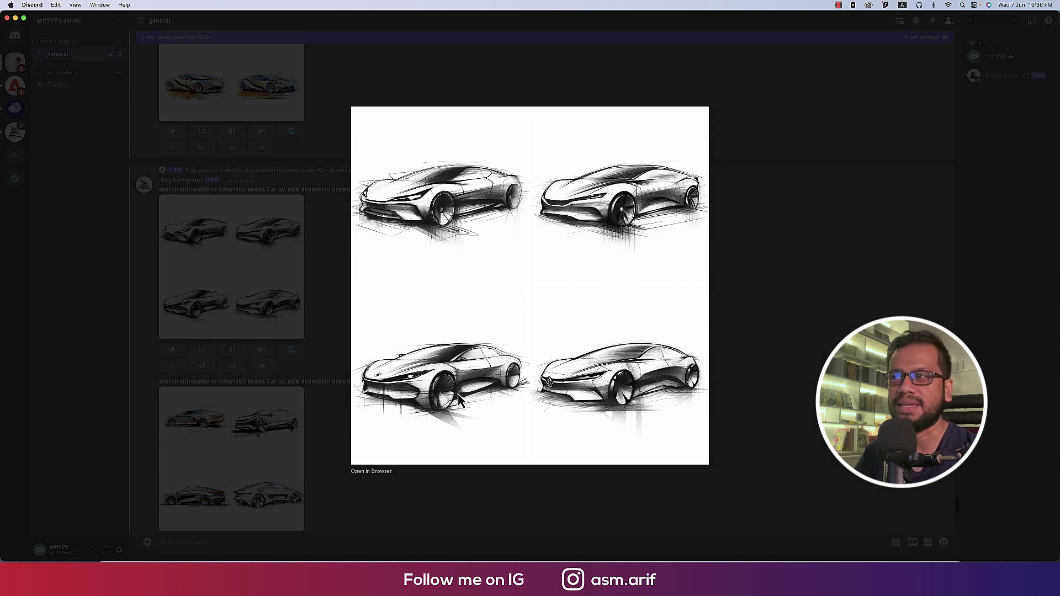
pyautogui.click(713, 415)
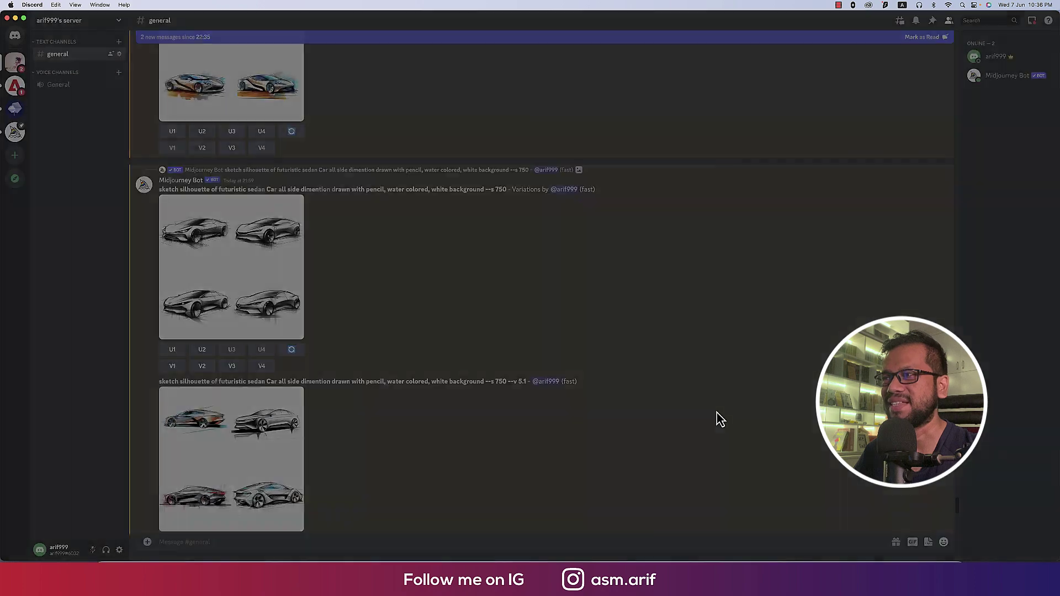
pyautogui.scroll(-10, 428, 426)
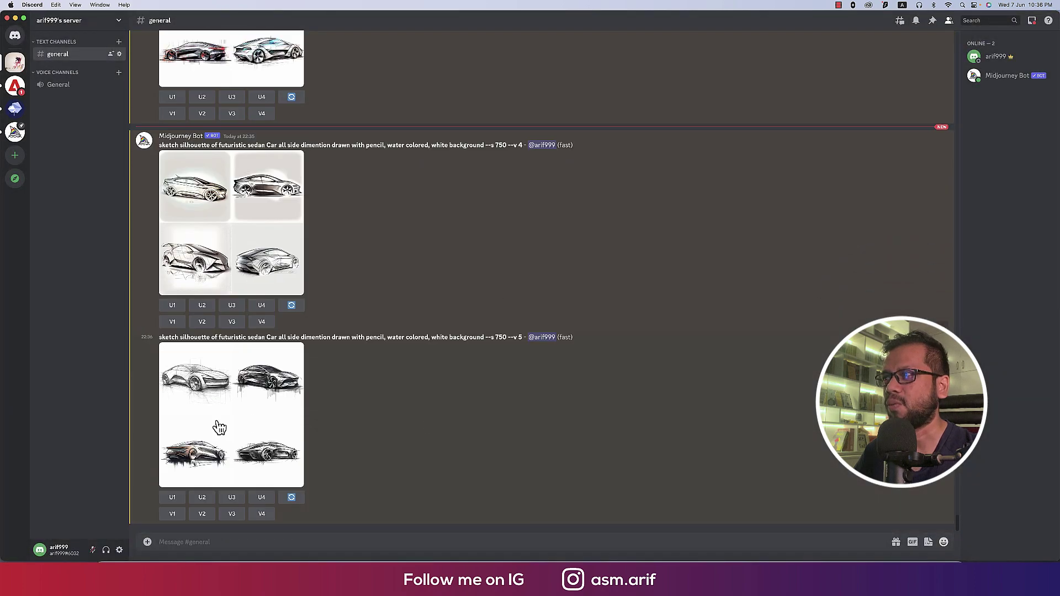
pyautogui.click(217, 429)
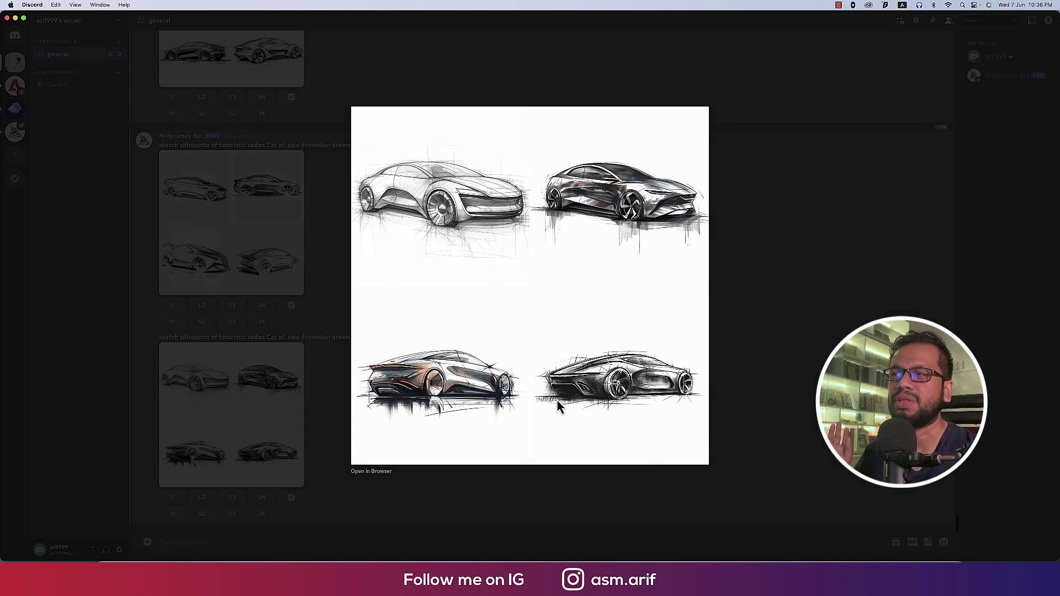
pyautogui.click(751, 265)
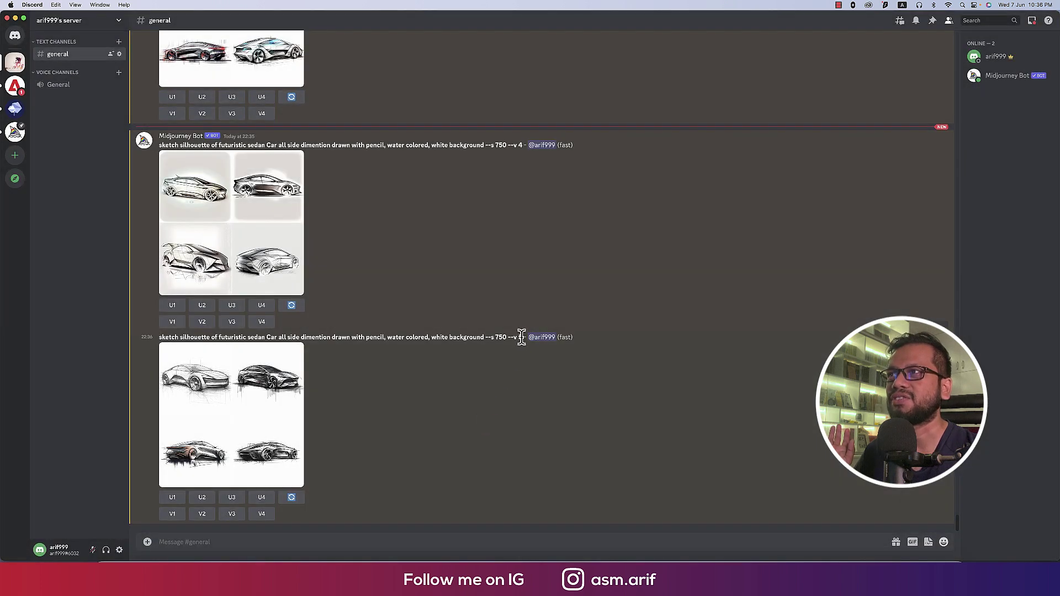
pyautogui.click(229, 194)
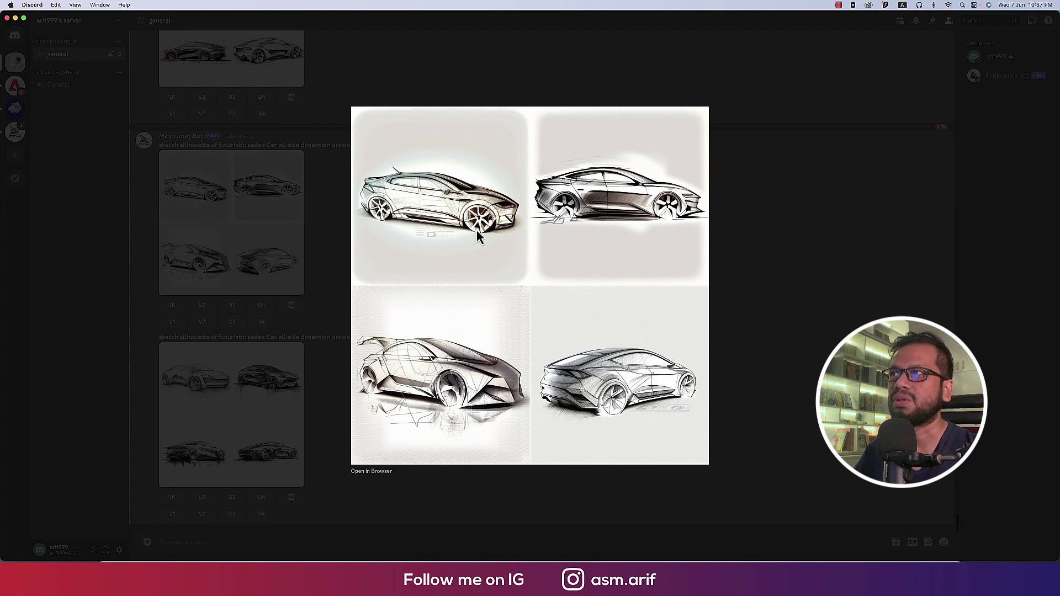
pyautogui.click(744, 308)
pyautogui.click(243, 436)
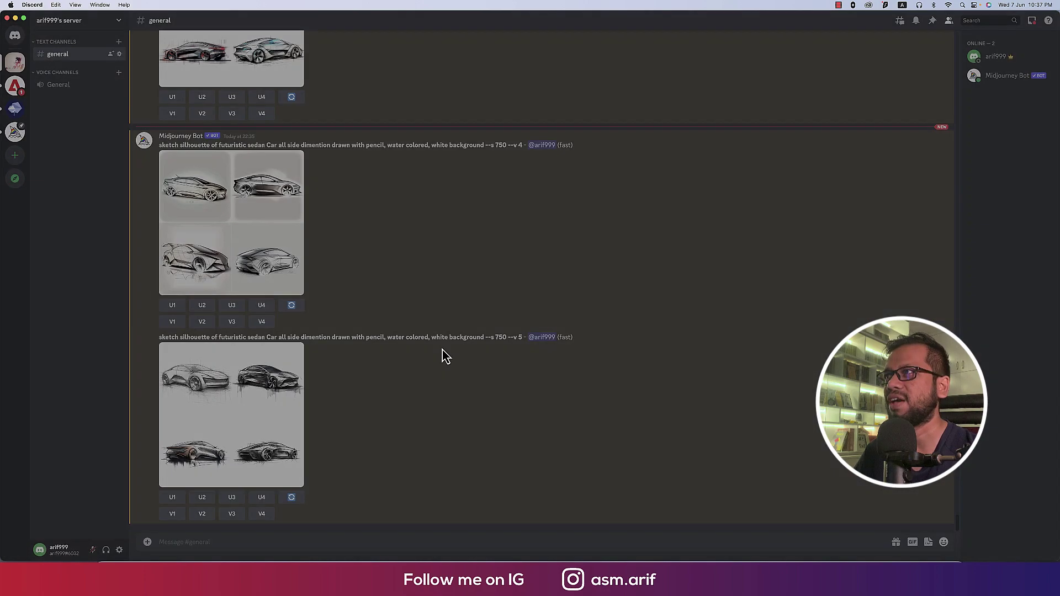
pyautogui.click(760, 327)
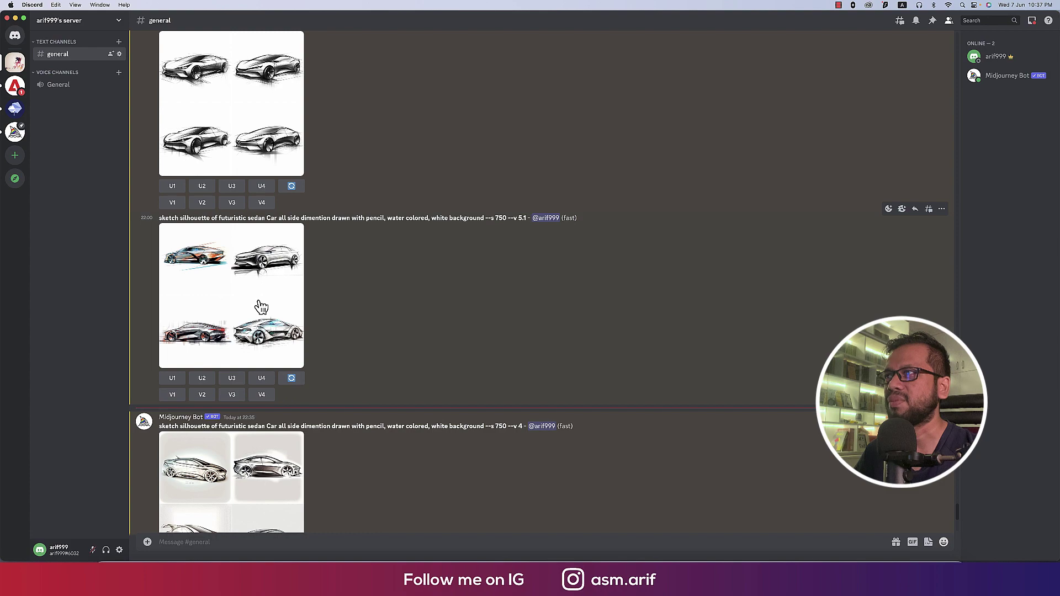
pyautogui.click(256, 303)
pyautogui.click(774, 389)
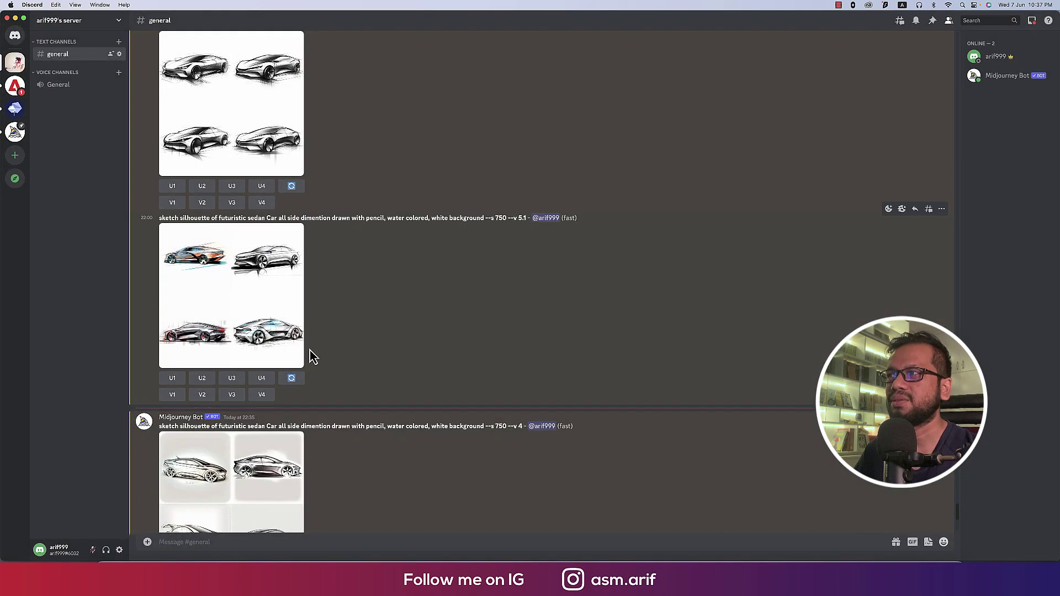
pyautogui.click(255, 338)
pyautogui.click(723, 409)
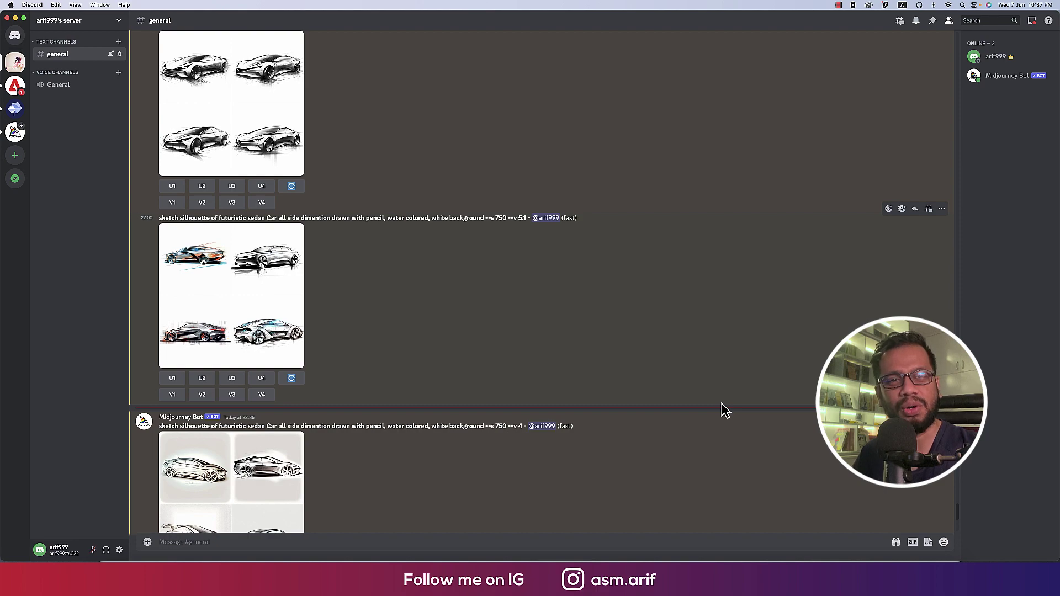
pyautogui.scroll(1, 529, 341)
pyautogui.scroll(5, 529, 341)
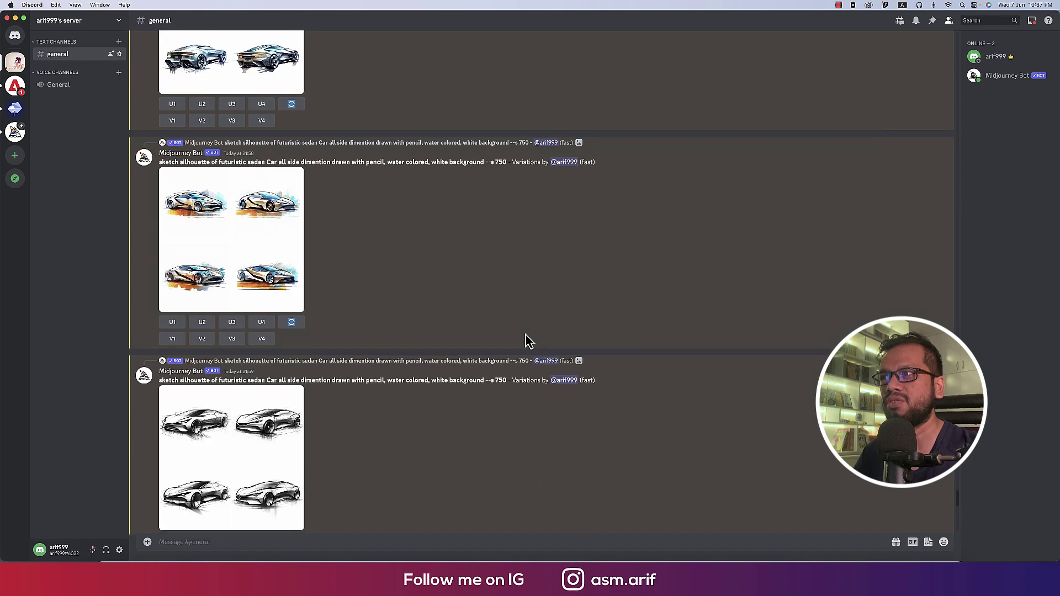
pyautogui.click(283, 436)
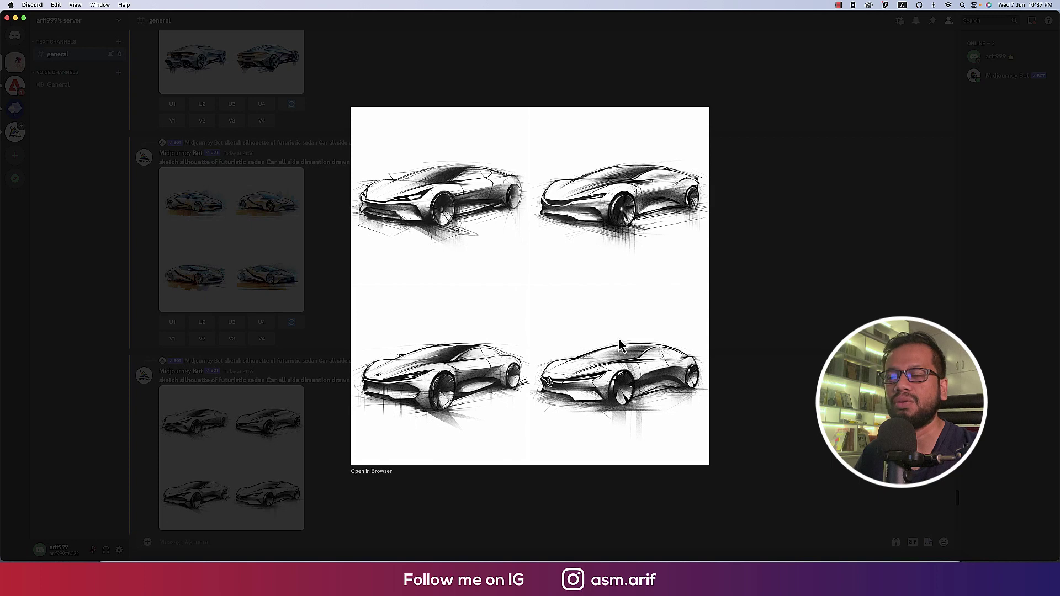
pyautogui.click(759, 358)
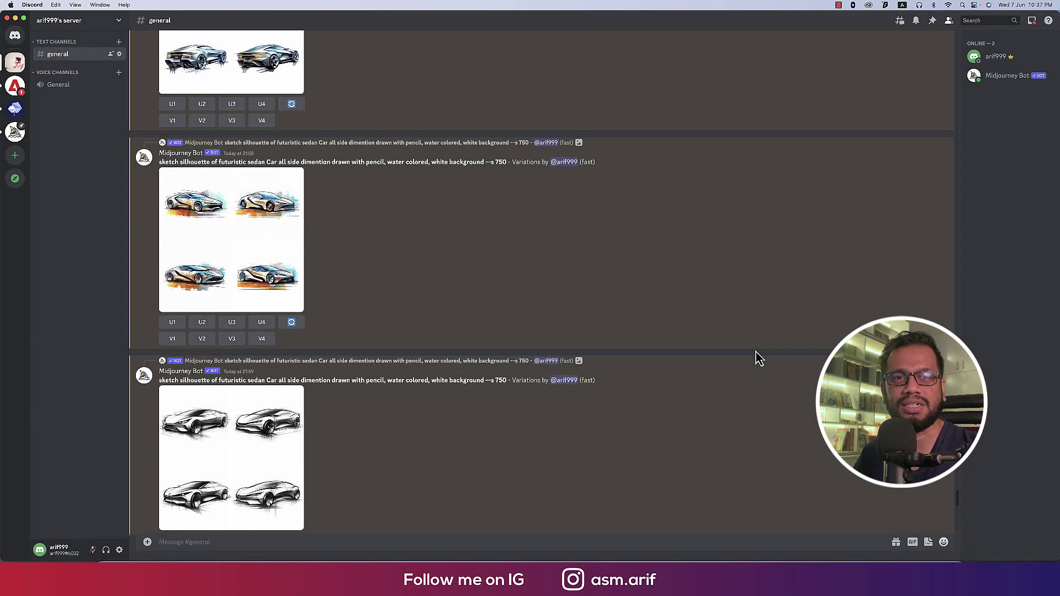